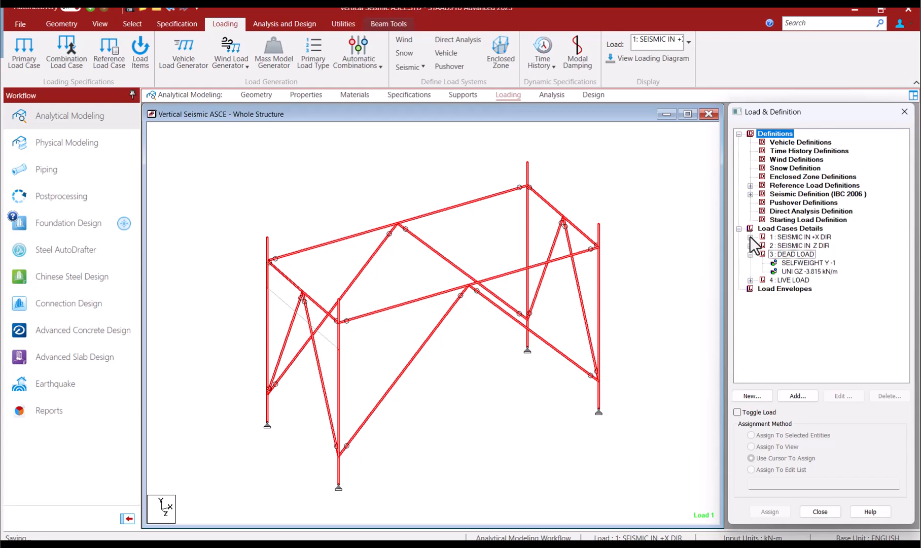
- Run the structural analysis and open its output file
click(268, 23)
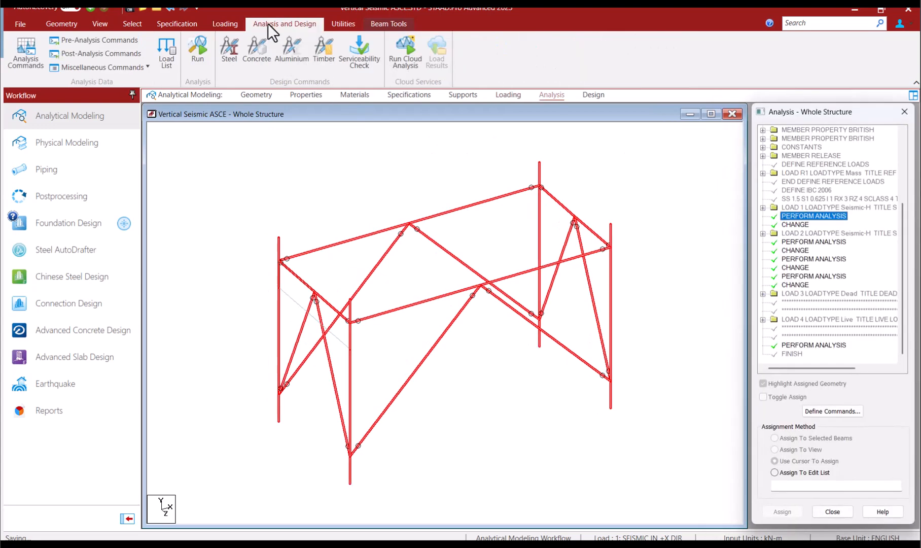
click(195, 53)
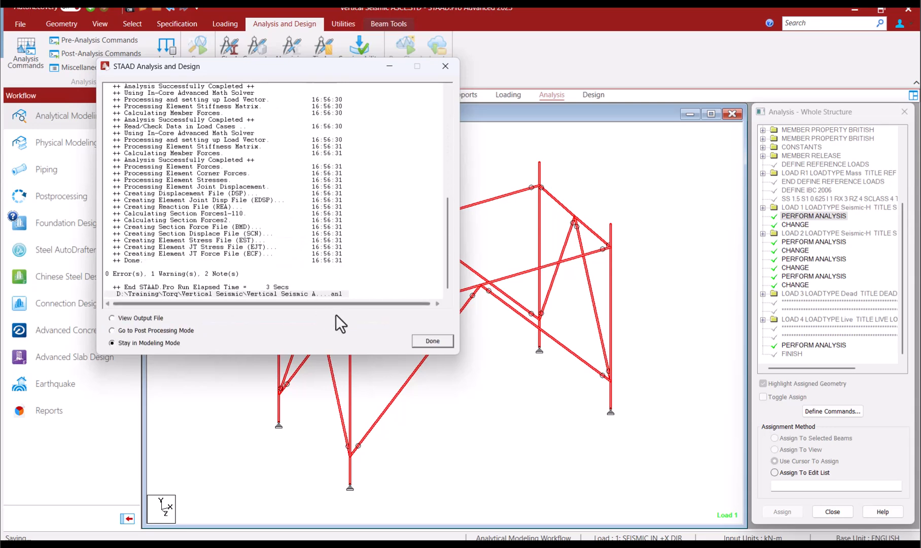
click(128, 318)
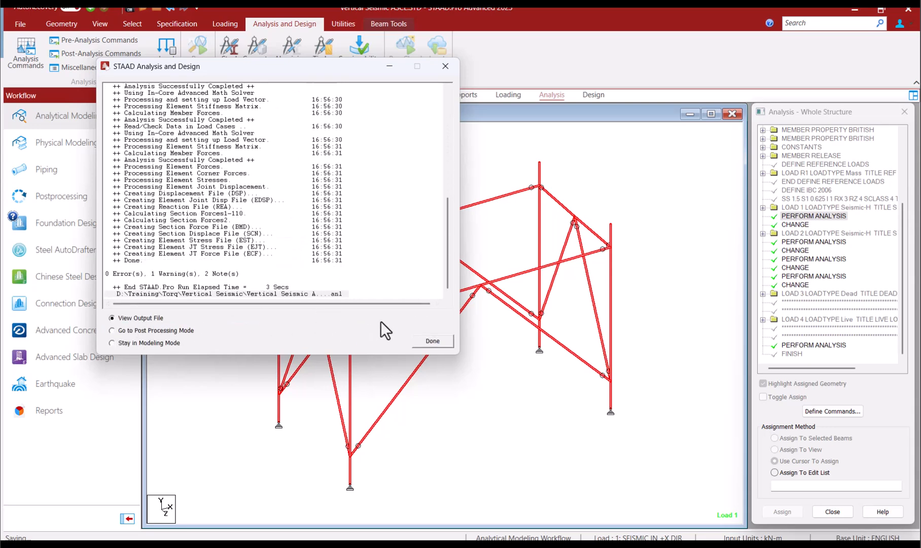
click(438, 341)
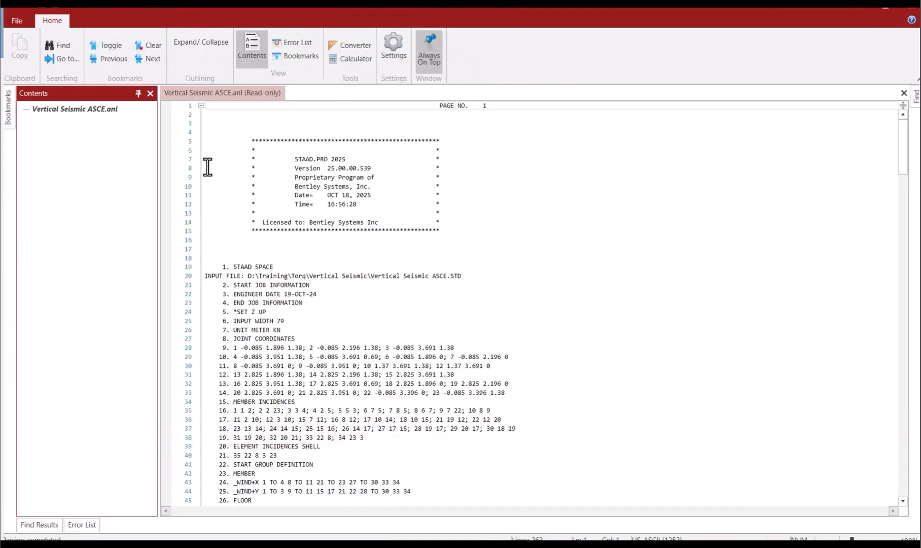
- Examine the IBC 2006 equivalent seismic load parameters, including SDS, in the analysis output file and close the file
click(91, 112)
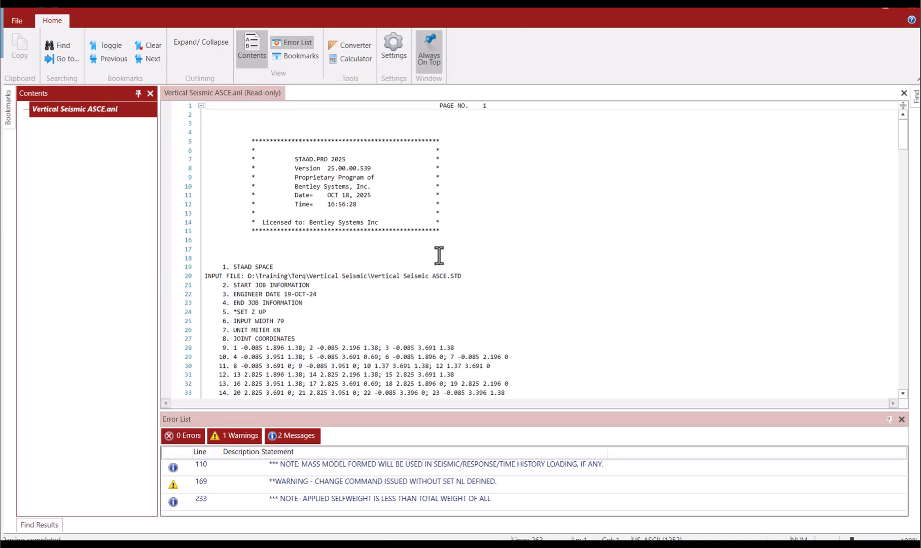
scroll(494, 253, down, 9)
scroll(494, 253, down, 20)
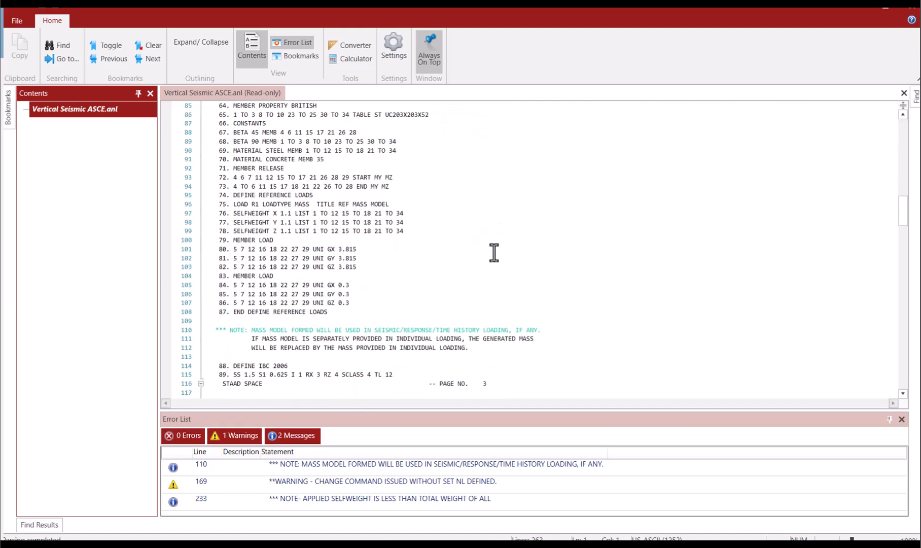
scroll(494, 253, down, 3)
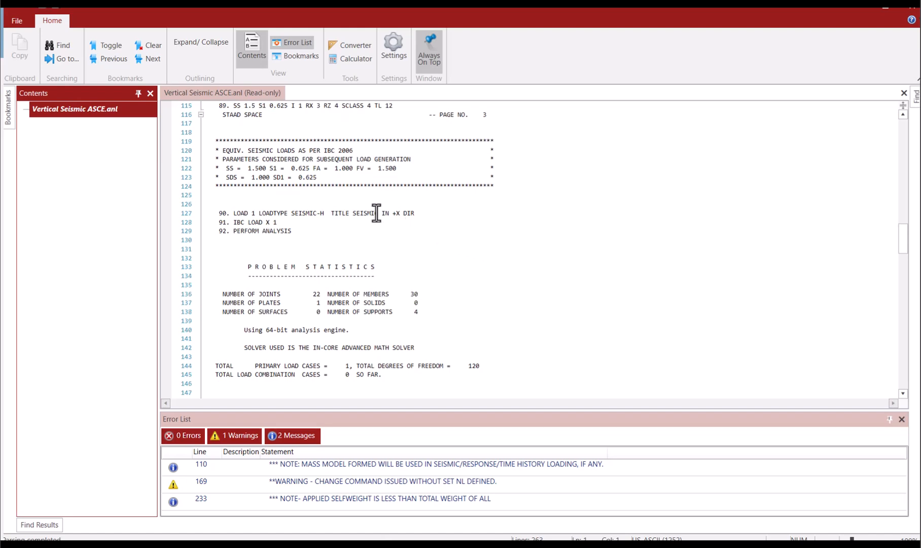
scroll(385, 197, up, 2)
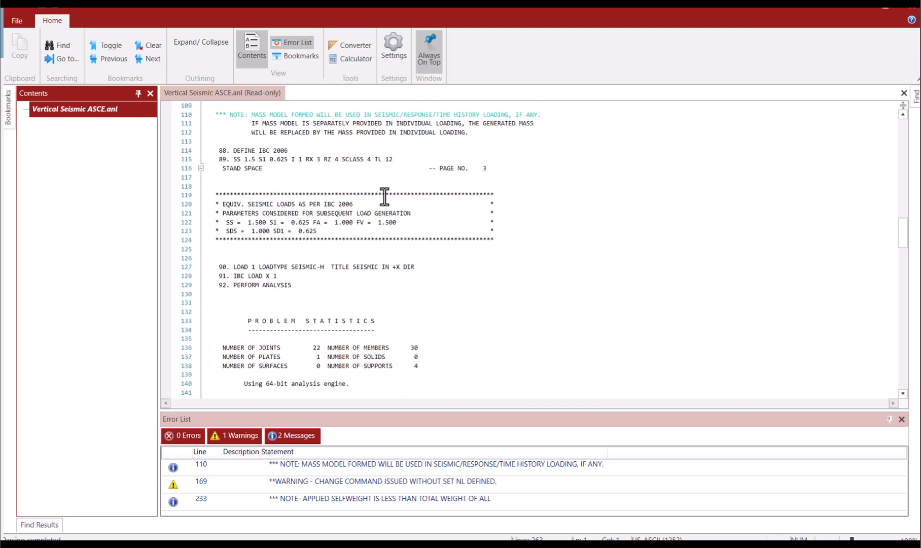
scroll(385, 196, up, 1)
scroll(385, 196, down, 2)
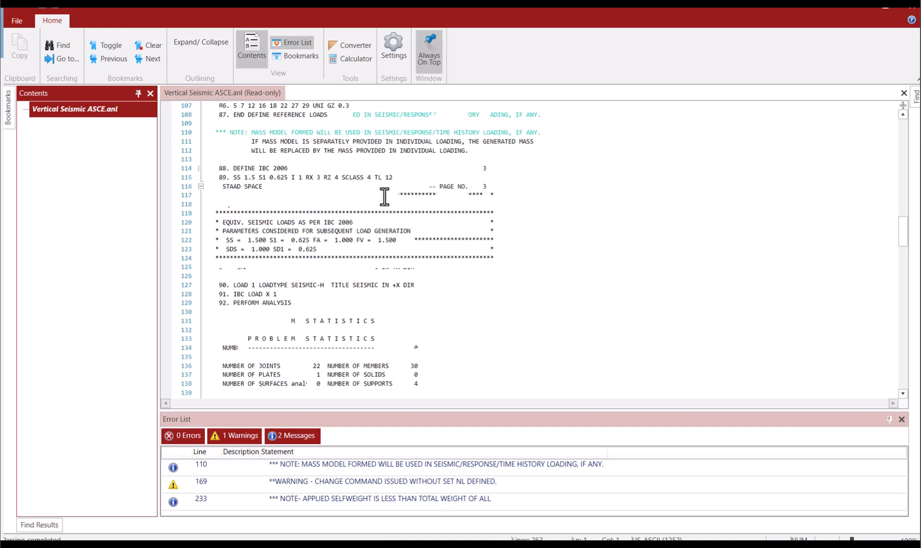
scroll(384, 196, down, 2)
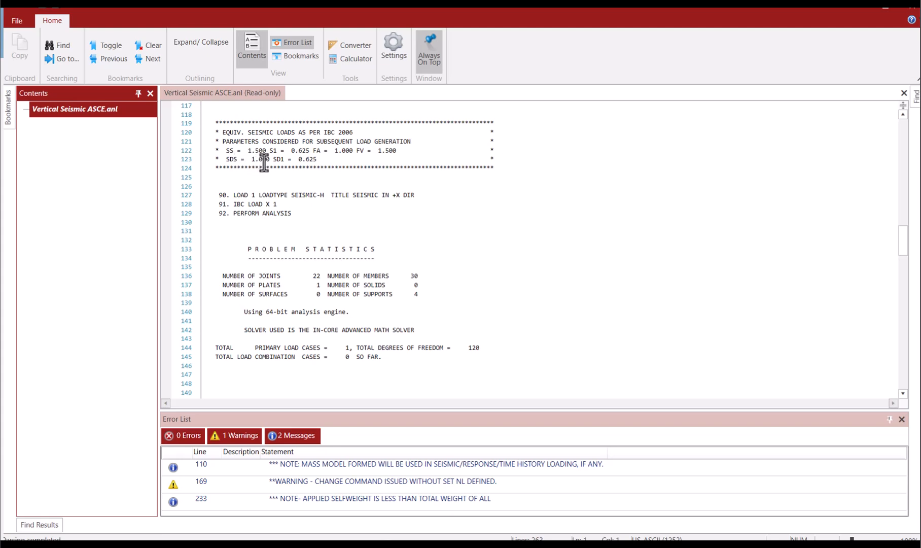
click(912, 11)
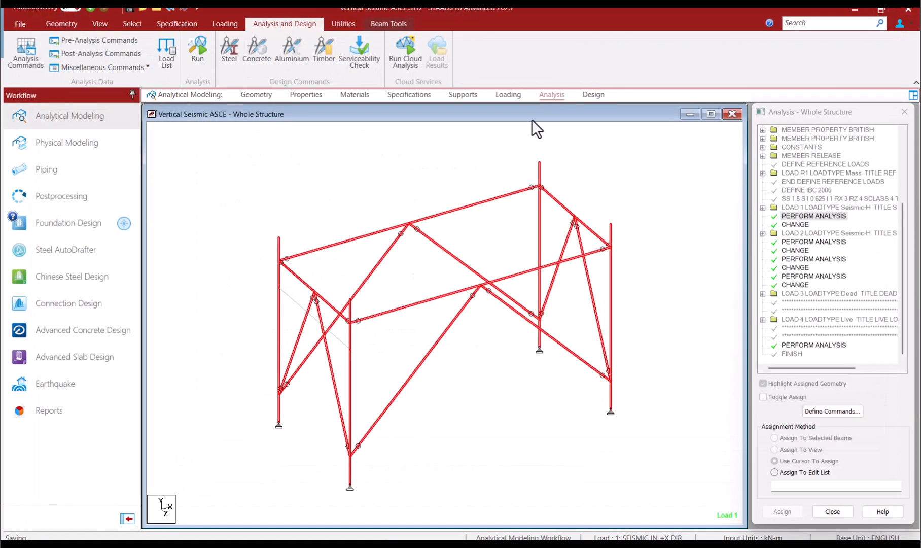
- Add primary load case 5 with the loading type Seismic-V to the load cases
click(510, 95)
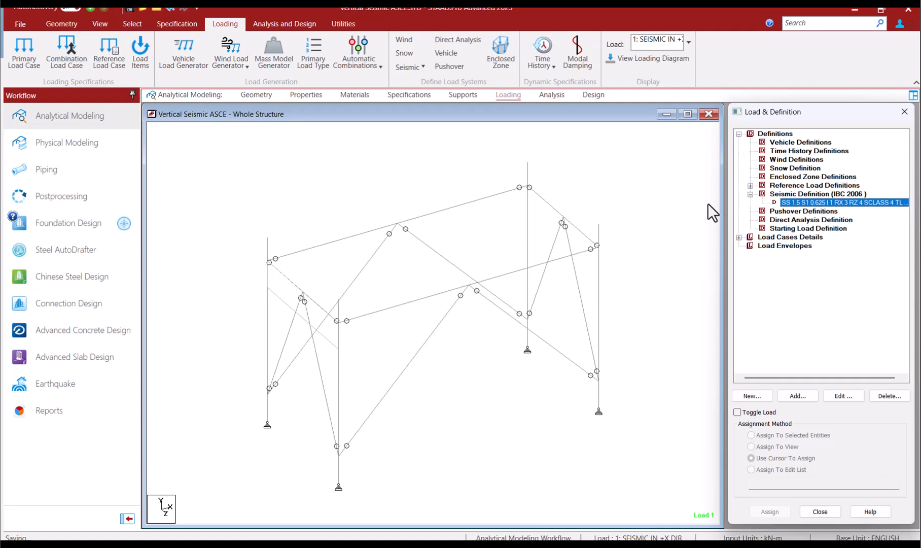
click(739, 237)
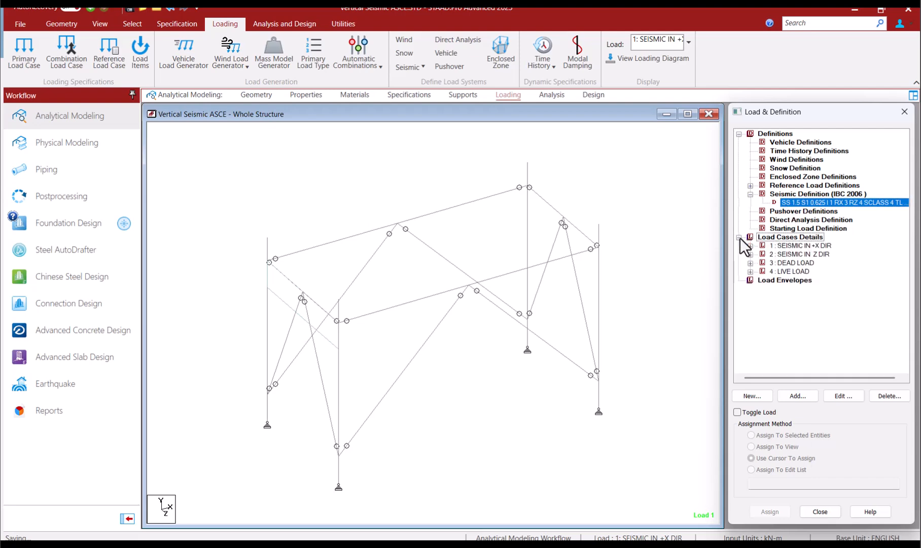
click(778, 239)
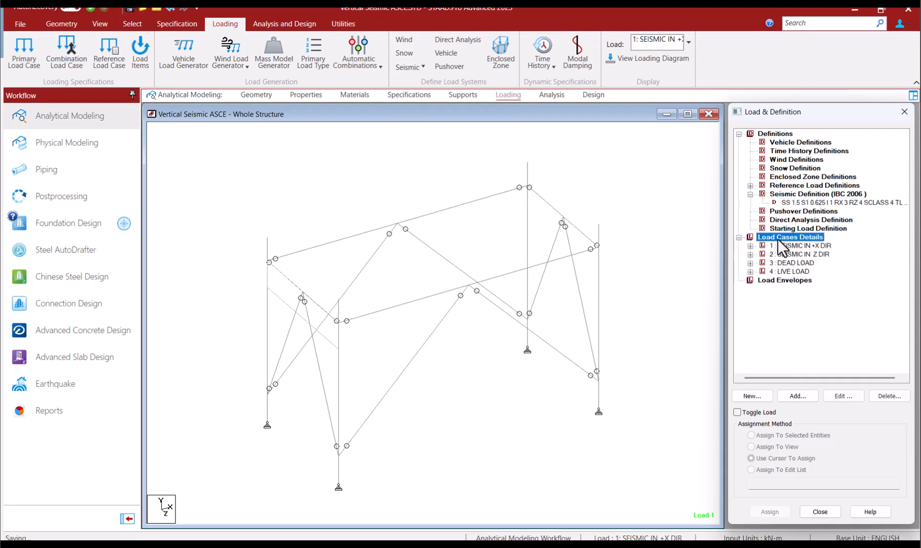
click(795, 396)
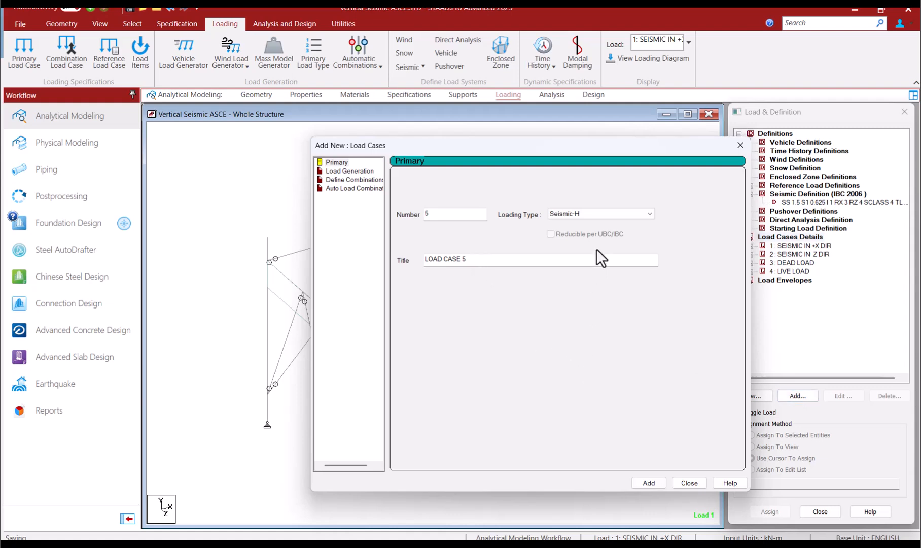
click(584, 214)
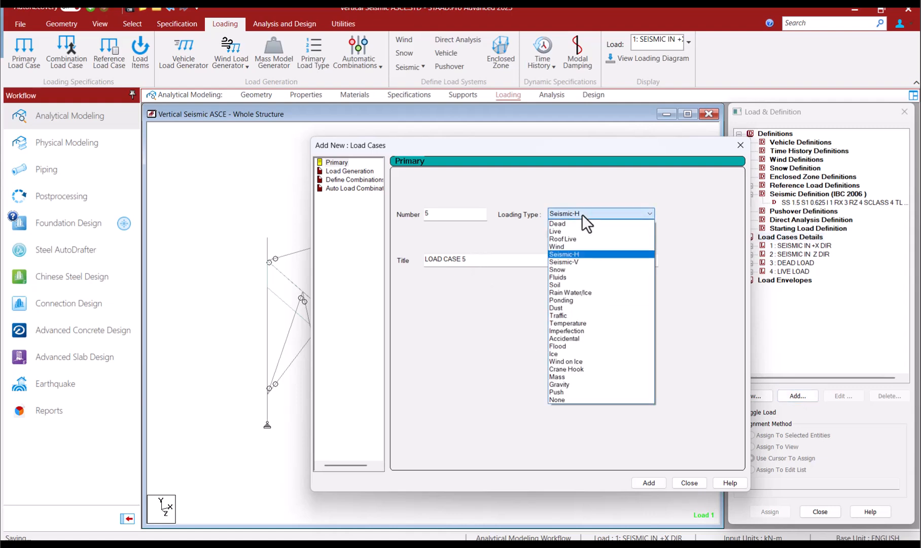
click(587, 261)
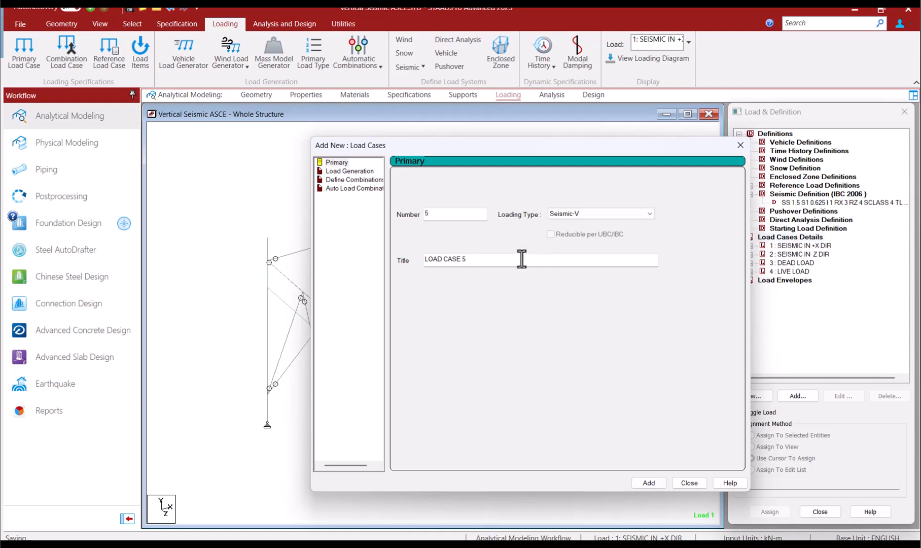
click(646, 484)
click(565, 367)
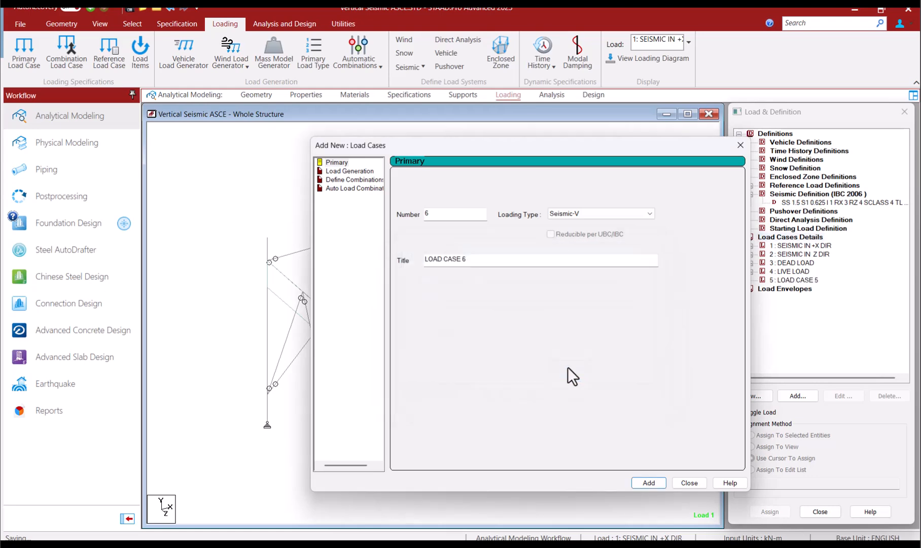
click(692, 483)
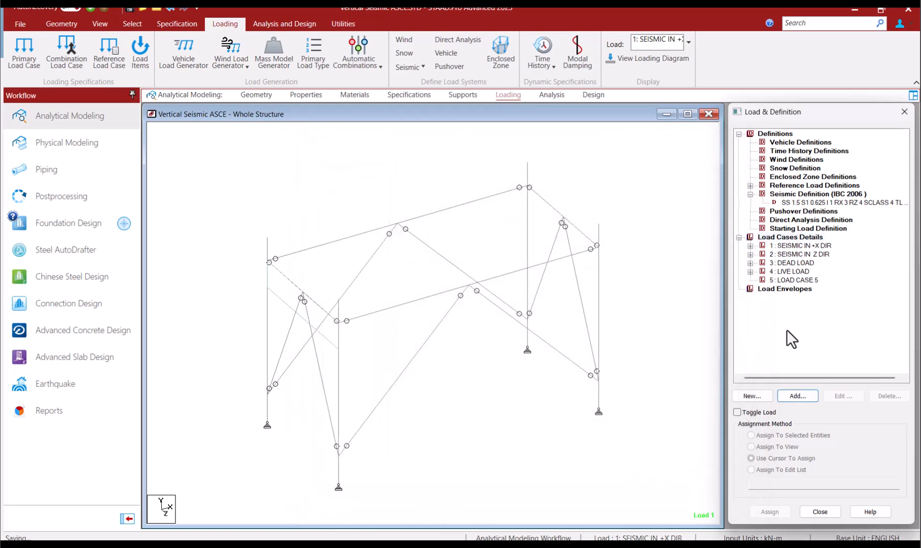
- Change the title of load case 5 to Seismic-V
click(784, 280)
double_click(784, 280)
drag(466, 343, 387, 343)
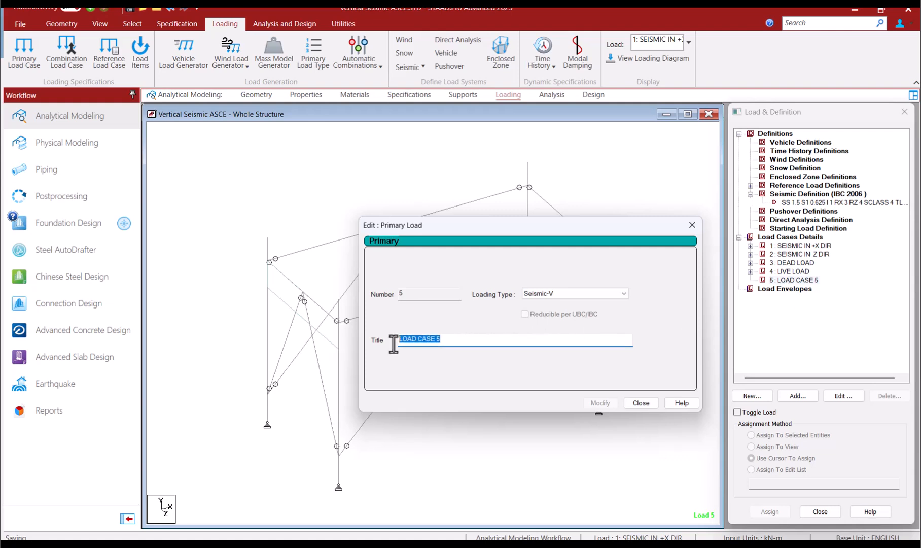
text(Seismic-V)
click(600, 403)
click(641, 402)
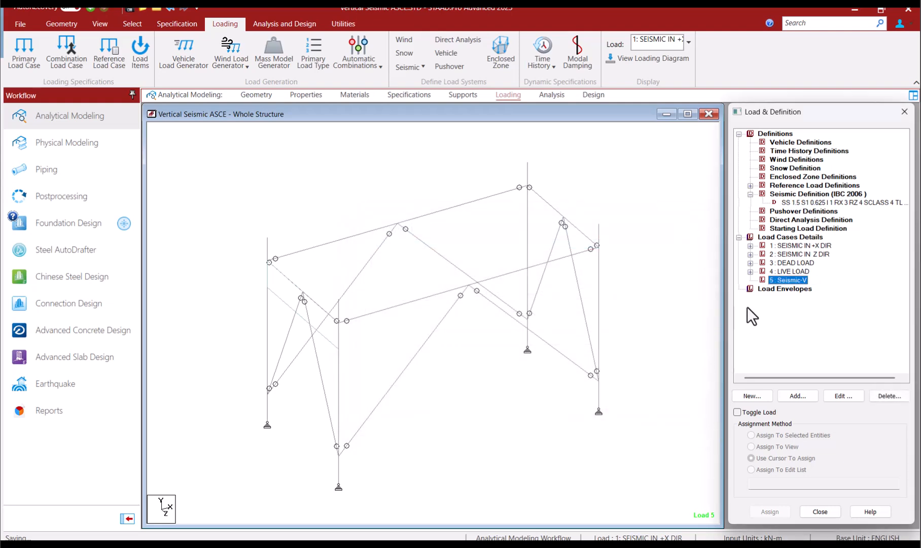
- Add a repeat load to the Seismic-V case that uses load case 3, DEAD LOAD, with a factor of 0.2
click(792, 403)
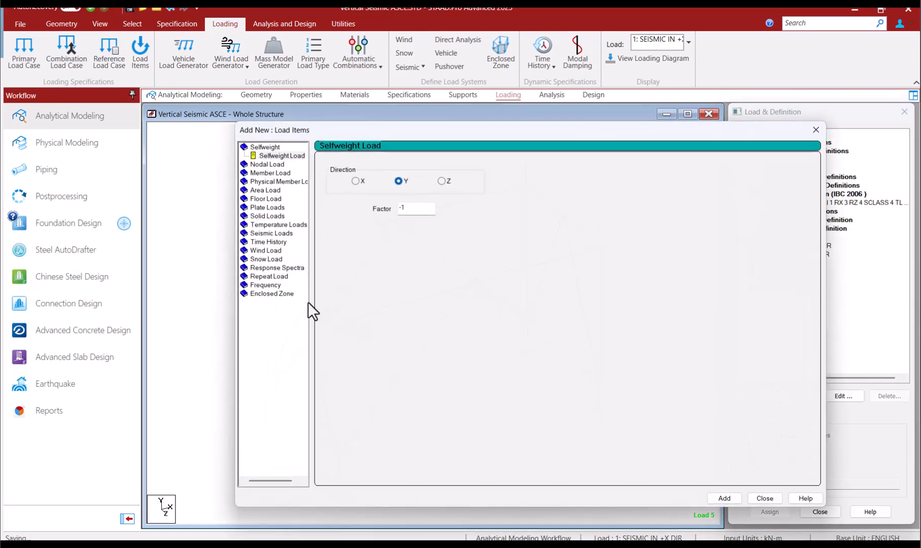
click(273, 277)
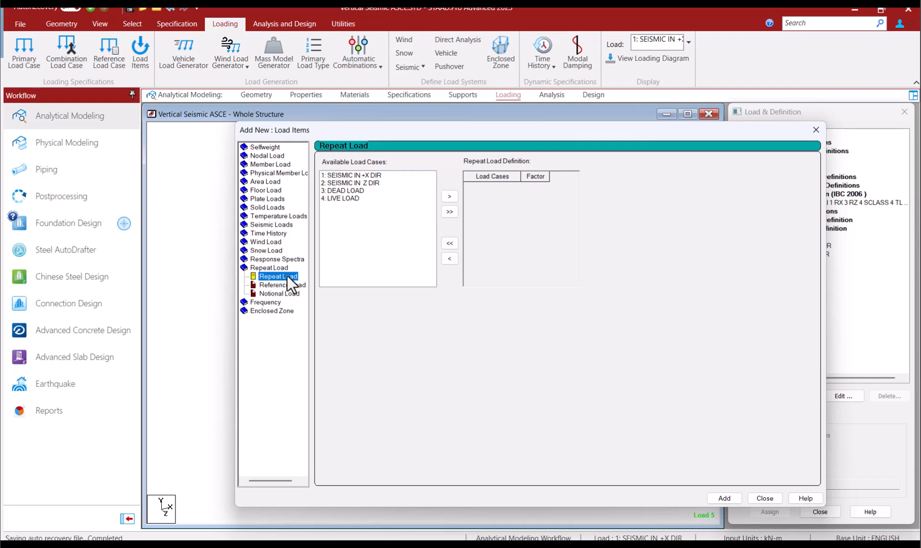
click(347, 190)
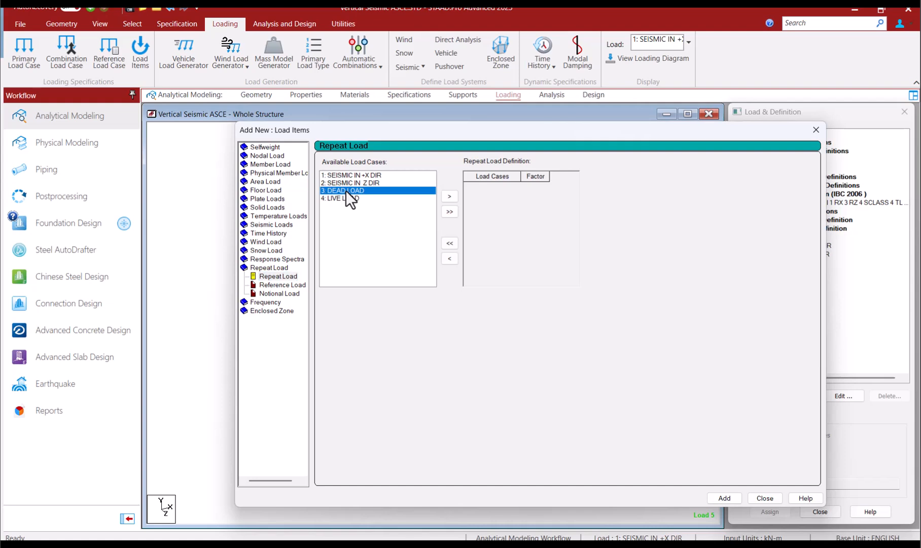
click(449, 196)
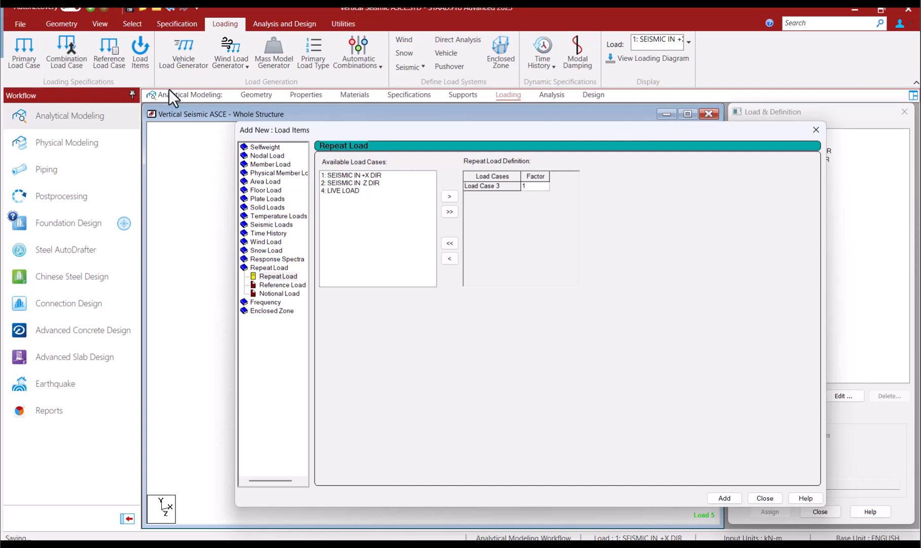
click(538, 188)
click(731, 500)
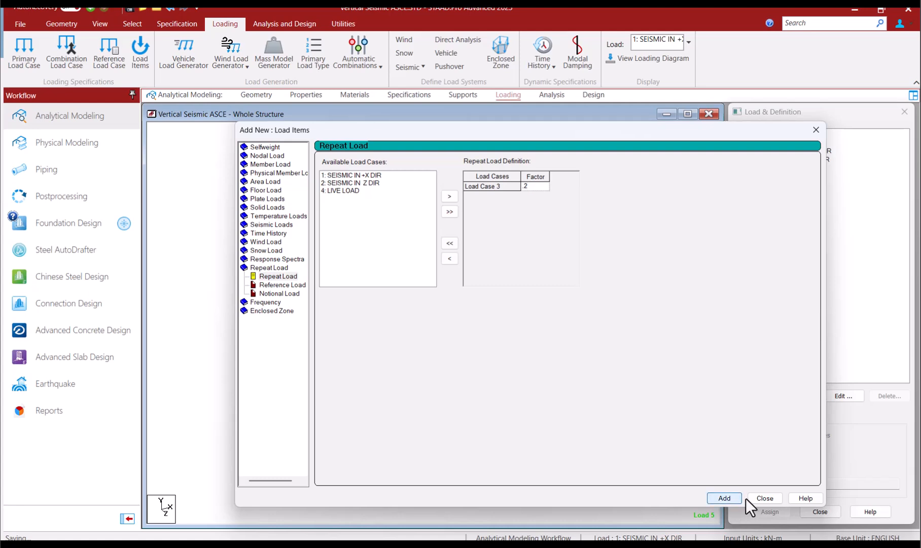
click(760, 498)
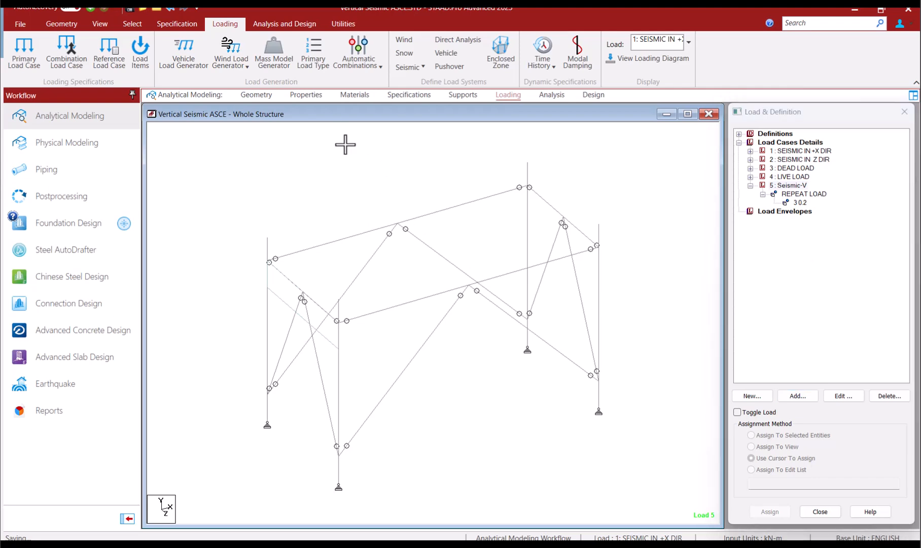
- Save the modified structure and rerun the analysis, staying in modeling mode when it finishes
click(272, 22)
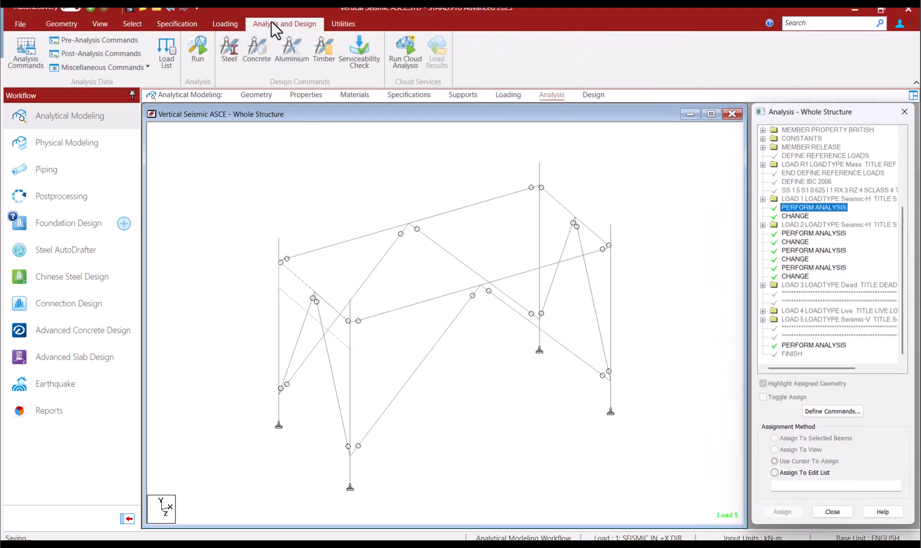
click(195, 50)
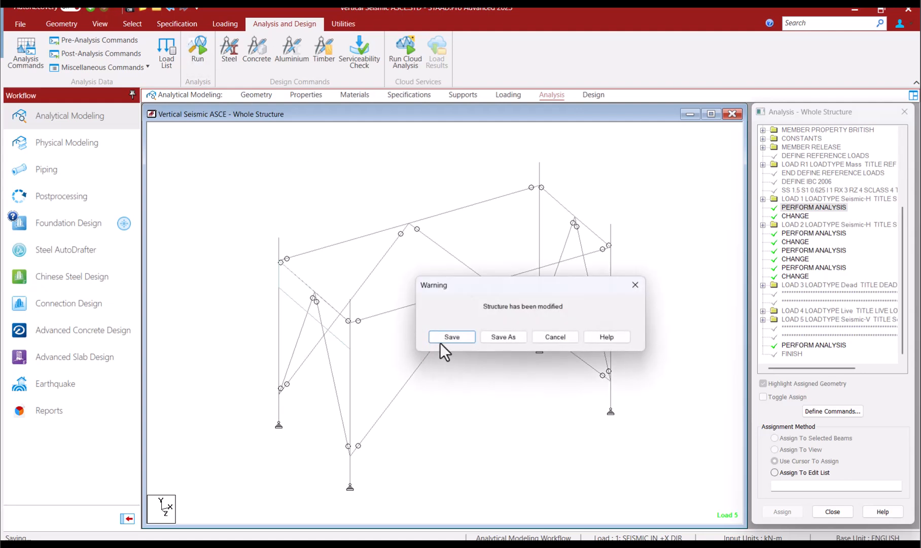
click(437, 337)
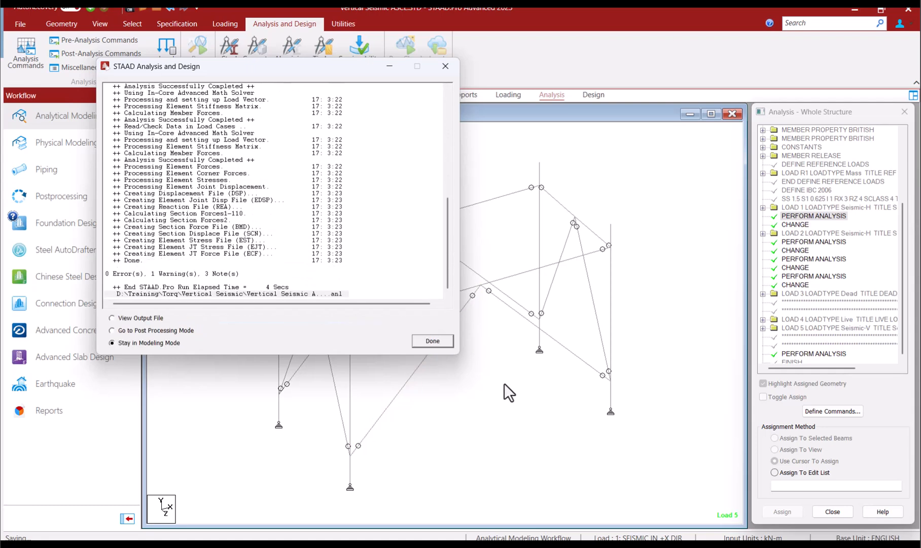
click(440, 341)
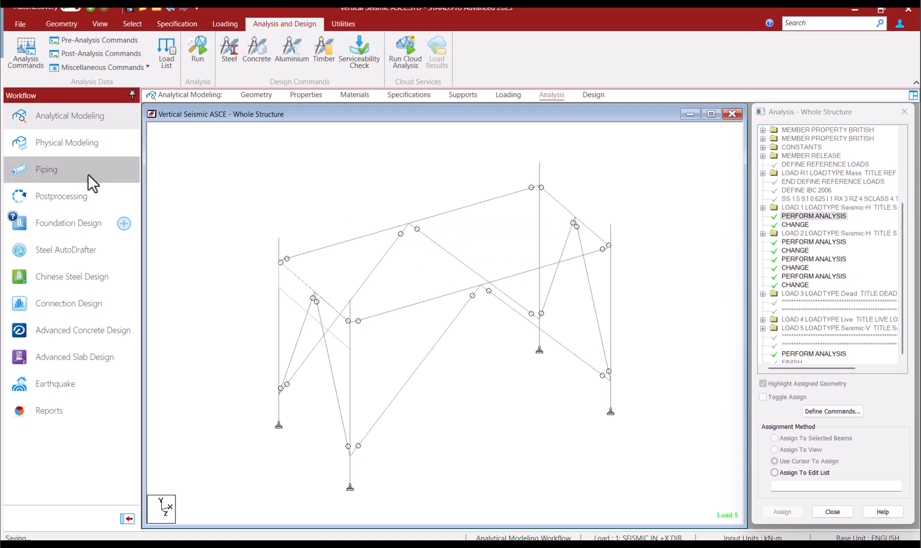
- Review the postprocessing deflected shapes for SEISMIC IN +X DIR, SEISMIC IN Z DIR and Seismic-V, and return to the analytical model
click(65, 198)
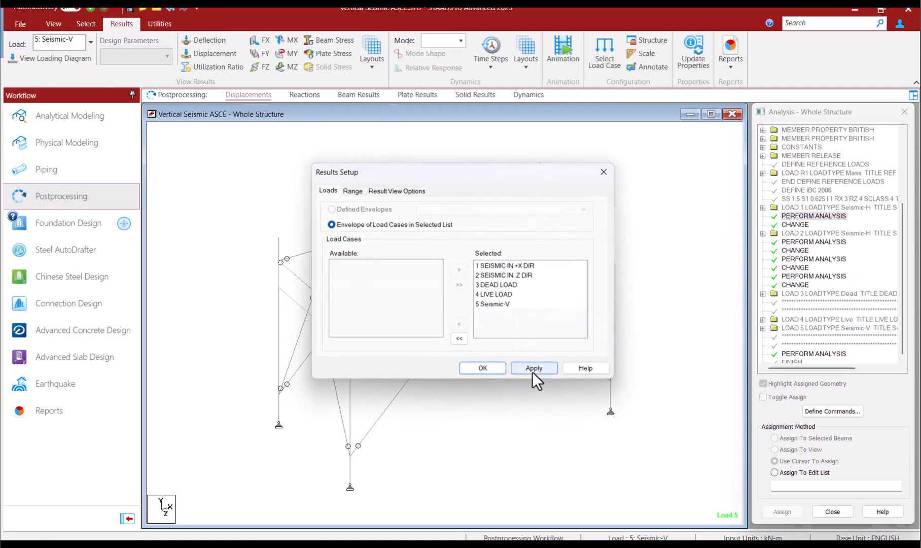
click(484, 368)
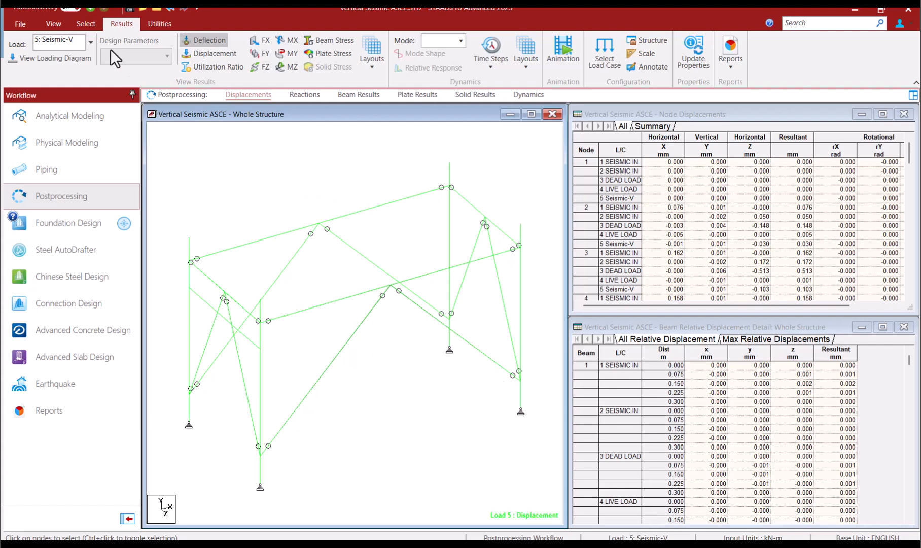
click(91, 43)
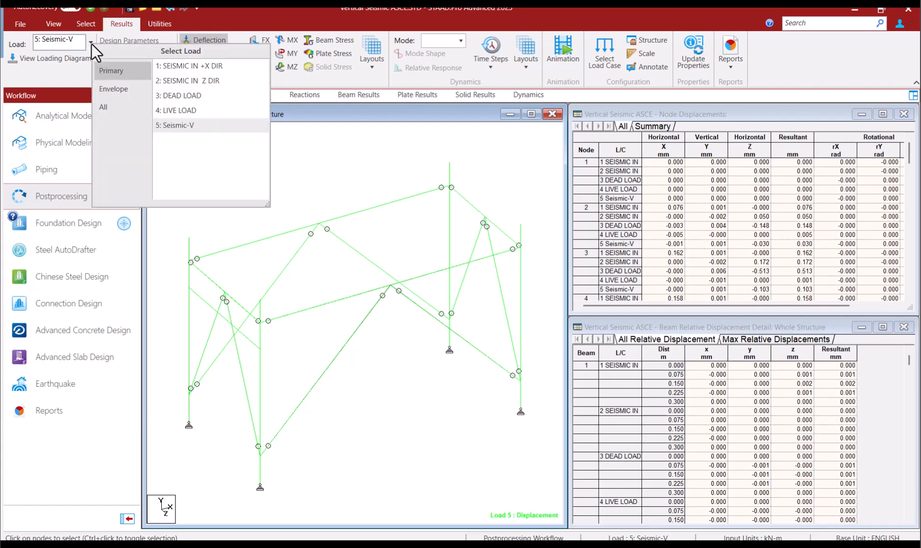
click(204, 66)
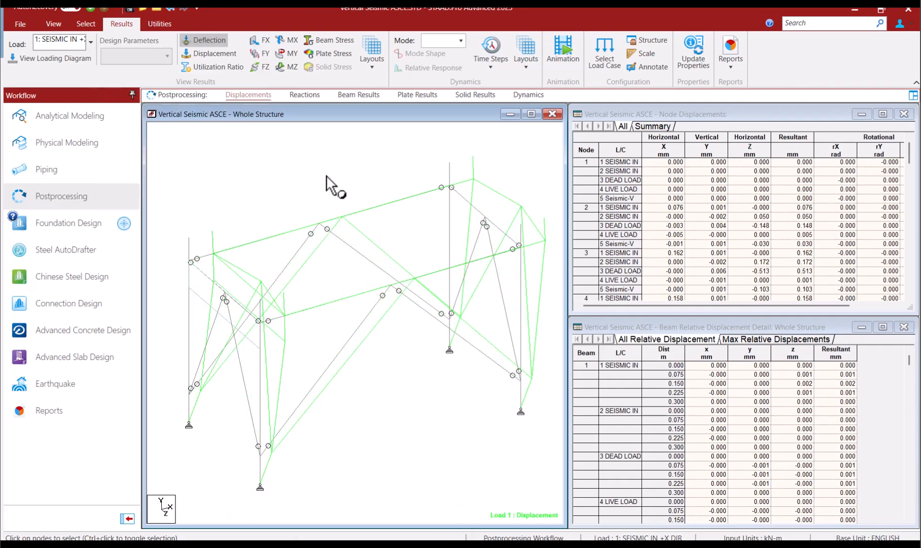
click(90, 43)
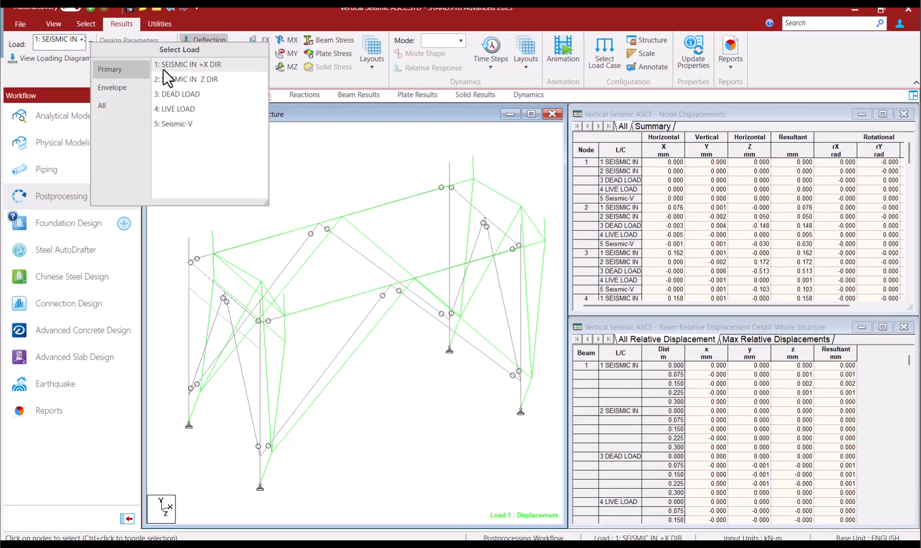
click(179, 79)
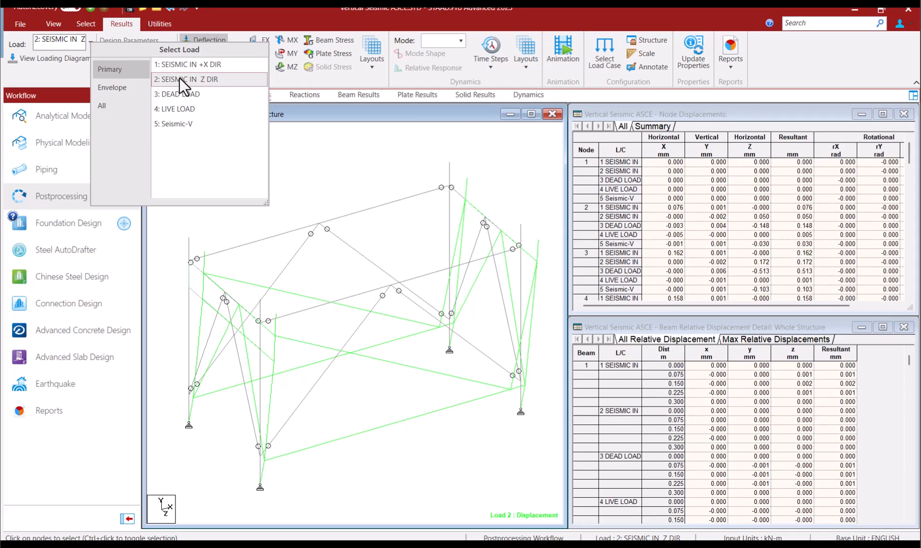
click(177, 128)
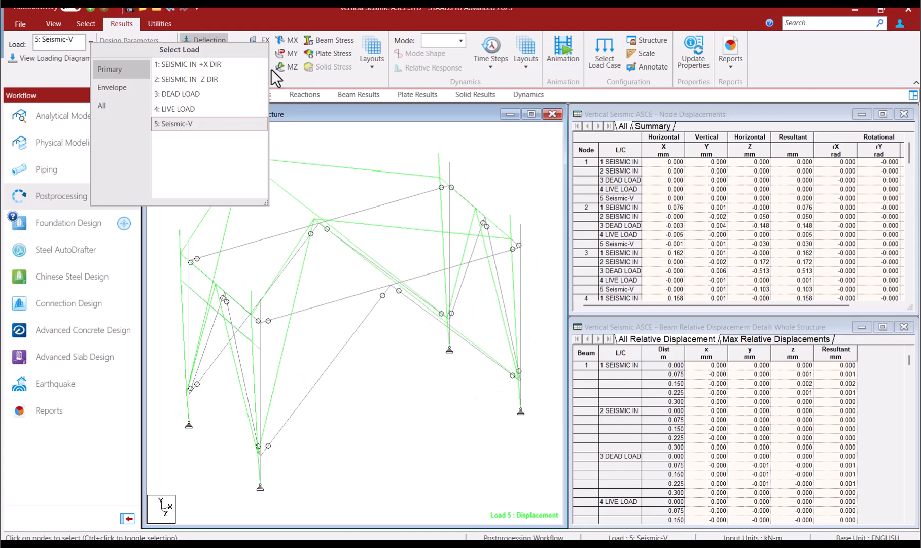
click(313, 143)
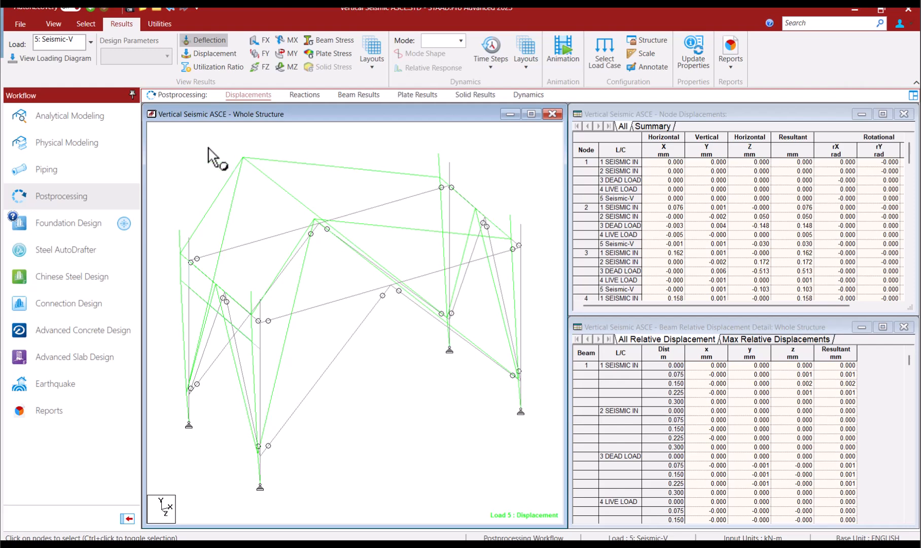
click(79, 122)
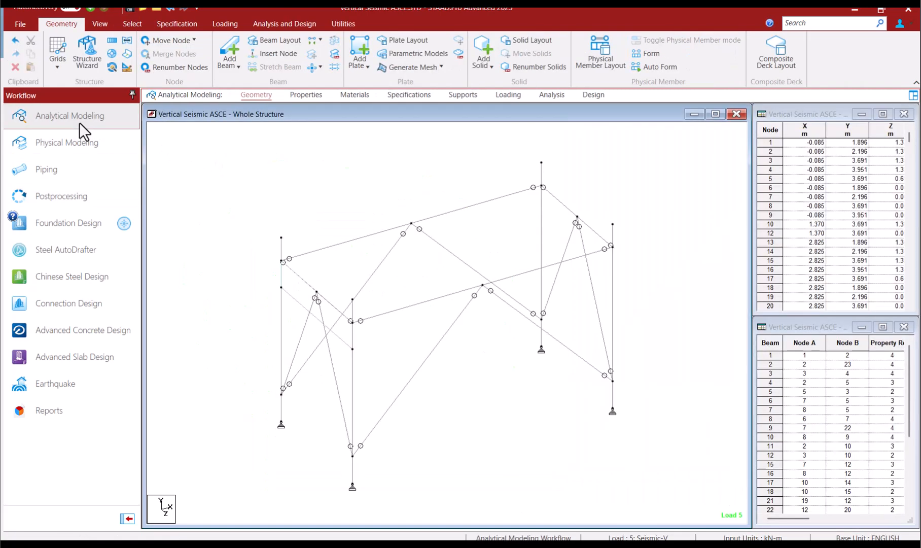